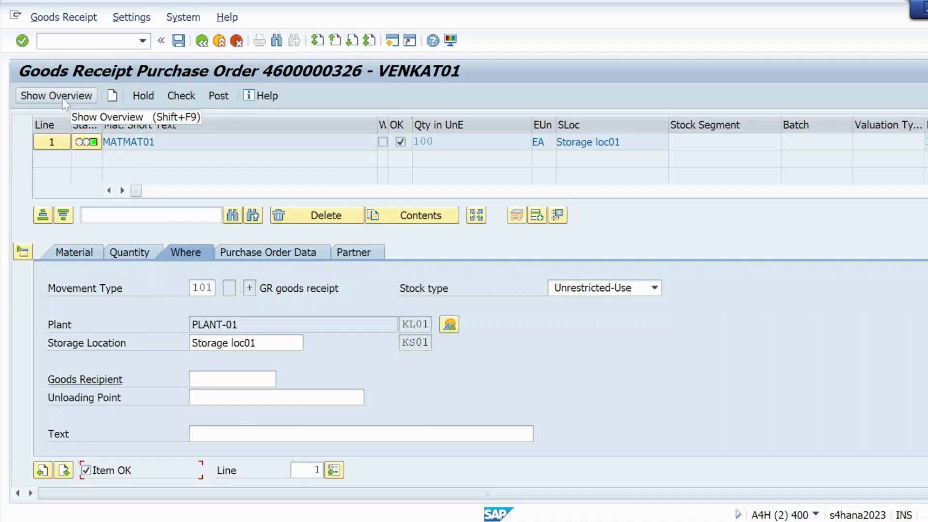
Check and post the goods receipt, then open the long text of the resulting error
left_click(182, 98)
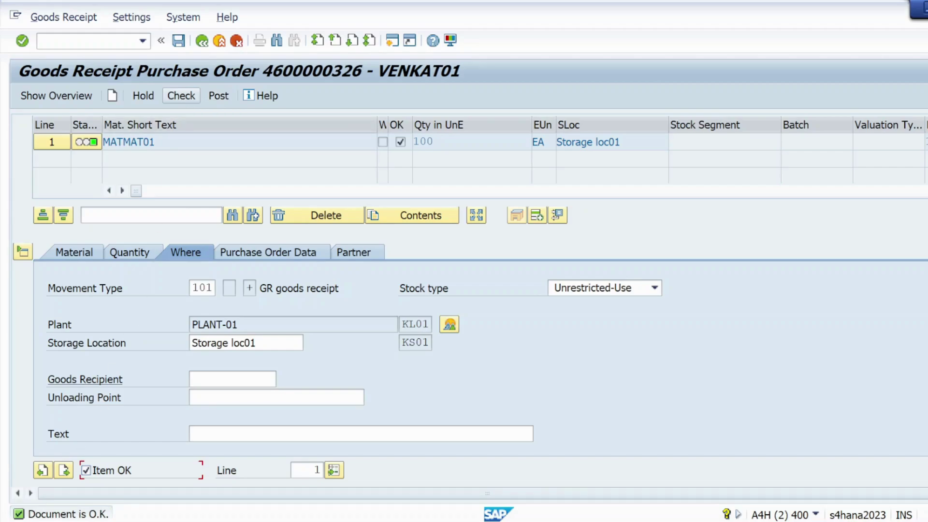
left_click(218, 95)
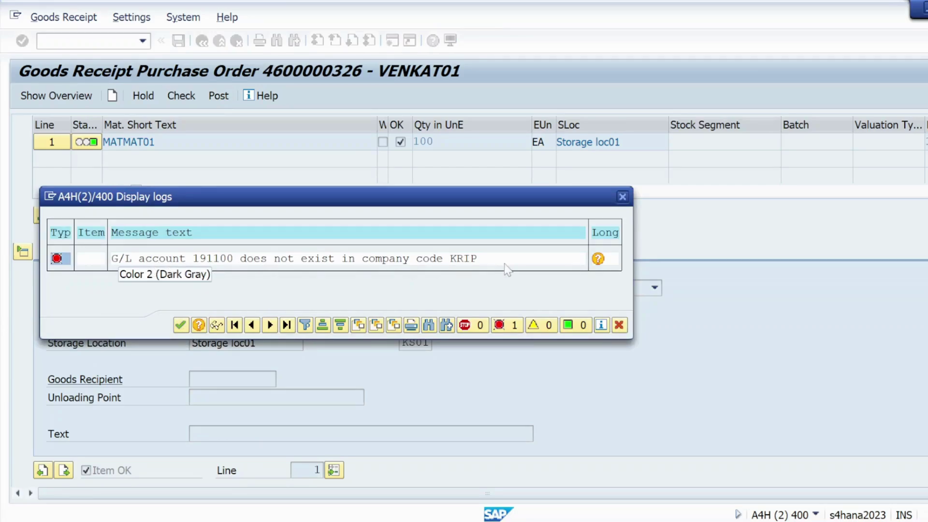
left_click(597, 259)
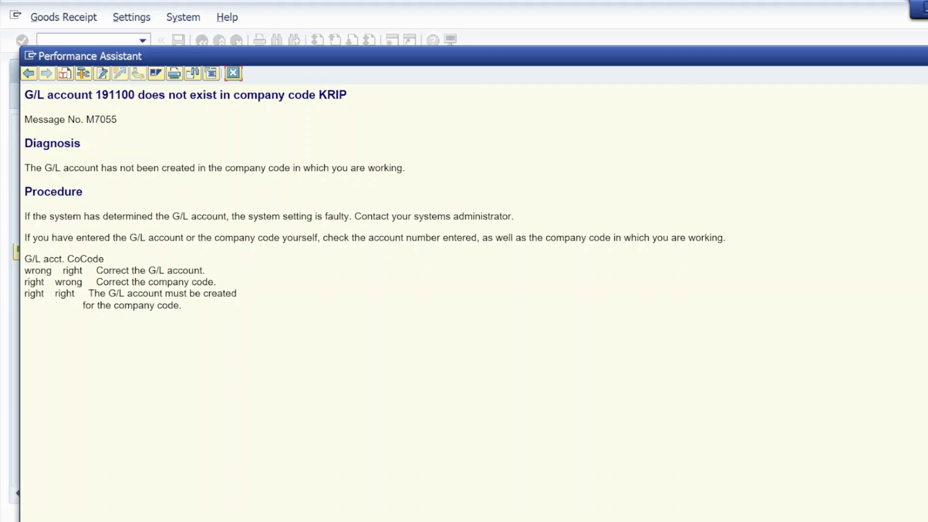
Highlight the message number, account 191100 and company code KRIP in the M7055 explanation
left_click_drag(116, 120, 24, 119)
left_click(62, 159)
left_click_drag(139, 95, 95, 95)
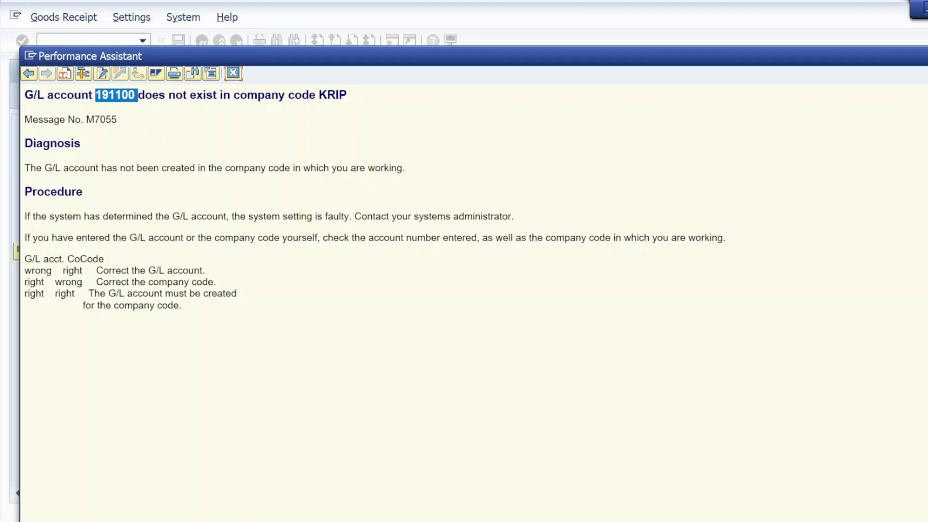
left_click_drag(347, 96, 318, 96)
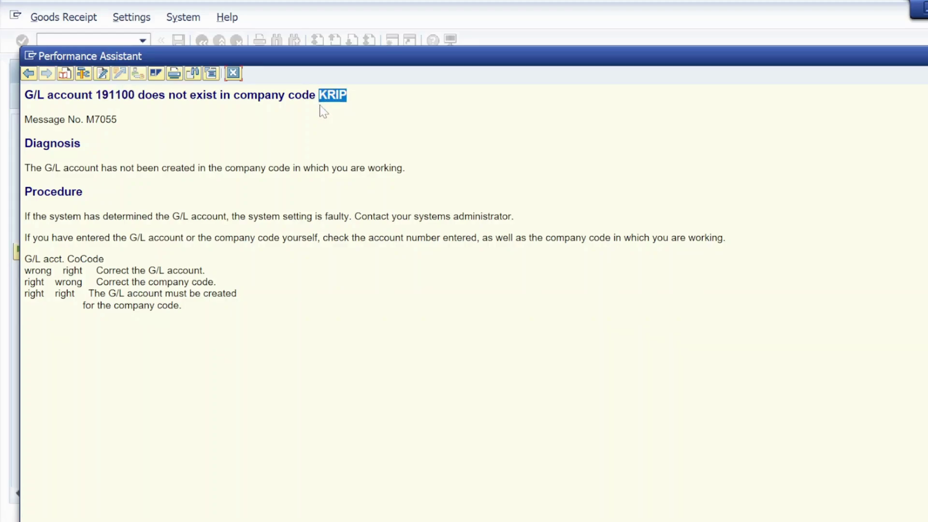
left_click_drag(135, 95, 46, 94)
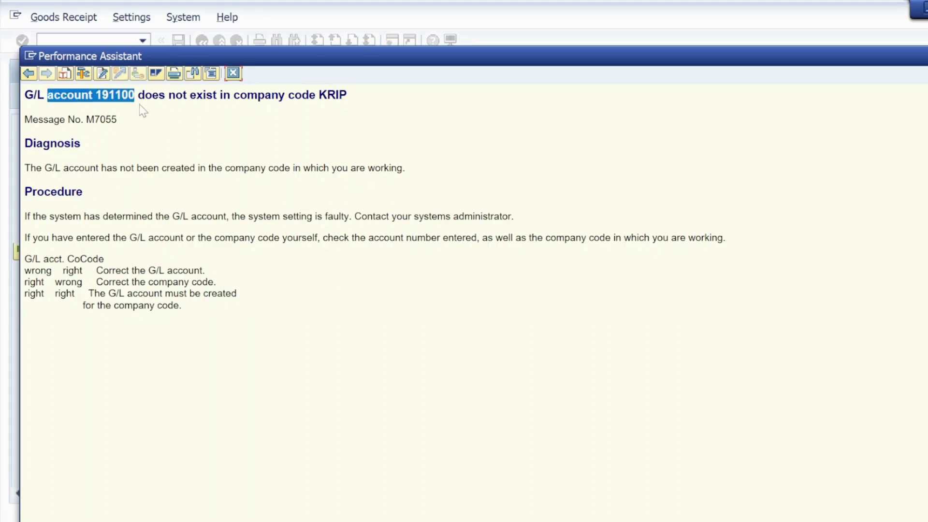
Launch Snipping Tool and capture the M7055 error explanation area as a snip
left_click(121, 96)
key("super")
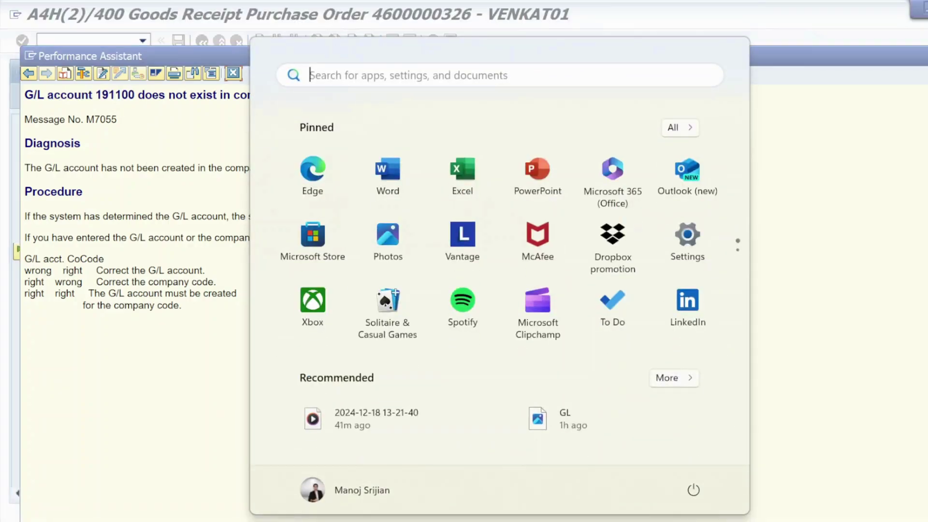
type("sni")
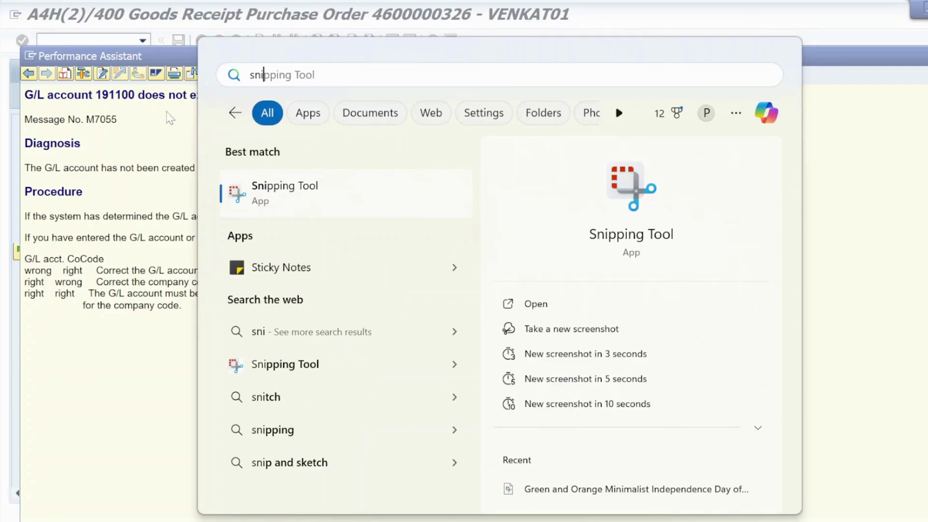
key("Return")
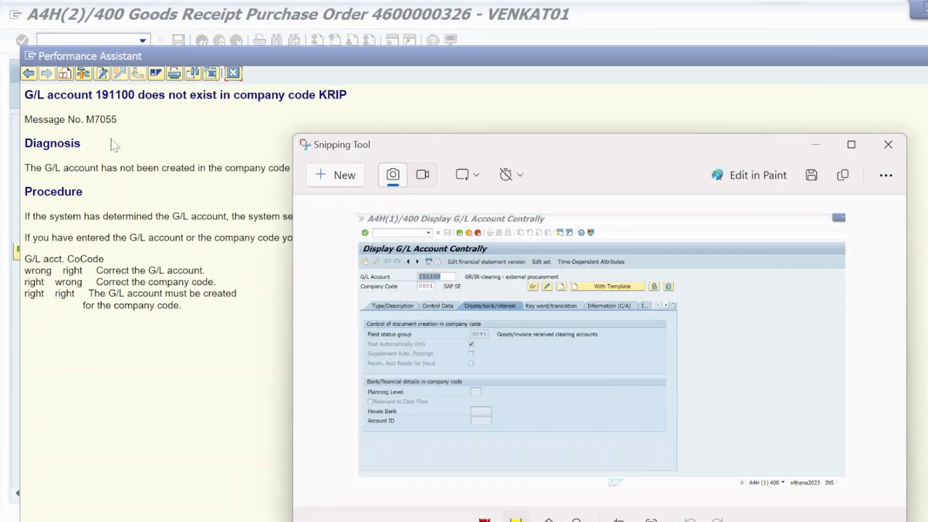
left_click(335, 175)
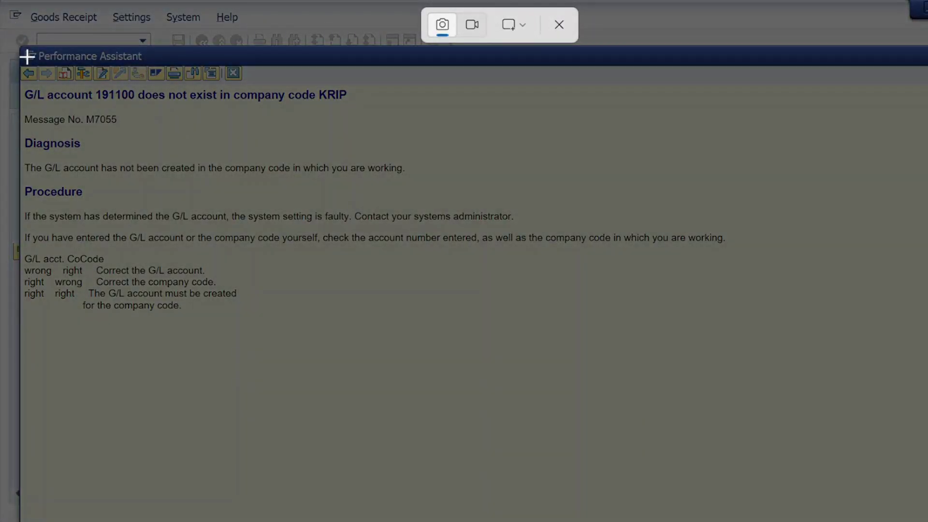
left_click_drag(18, 44, 686, 458)
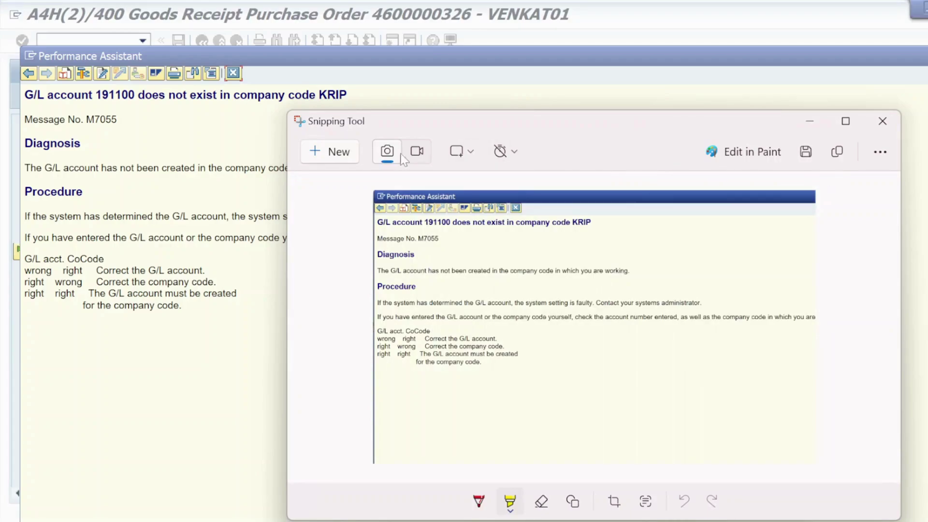
Save the snip as GL191100, minimize Snipping Tool and close the Performance Assistant
left_click(805, 152)
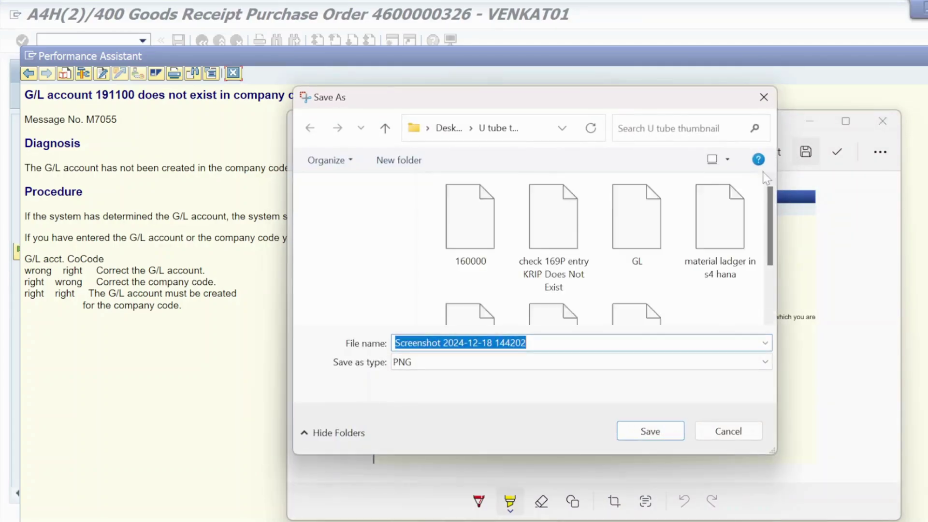
key("End")
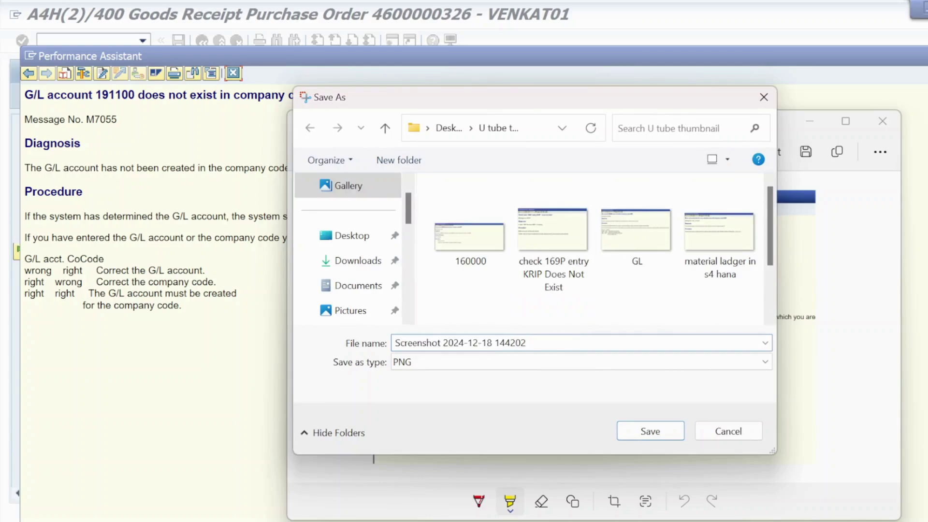
key("BackSpace")
key("BackSpace")
key("BackSpace")
key("BackSpace")
key("BackSpace")
key("BackSpace")
key("BackSpace")
key("BackSpace")
key("BackSpace")
key("BackSpace")
key("BackSpace")
key("BackSpace")
key("BackSpace")
key("BackSpace")
key("BackSpace")
key("BackSpace")
key("BackSpace")
key("BackSpace")
key("BackSpace")
key("BackSpace")
key("BackSpace")
key("Caps_Lock")
type("G")
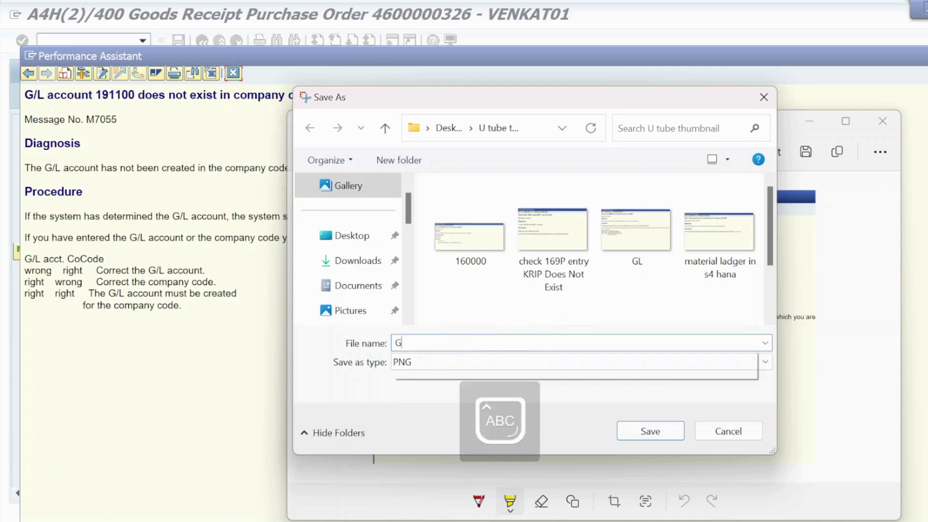
type("K")
key("BackSpace")
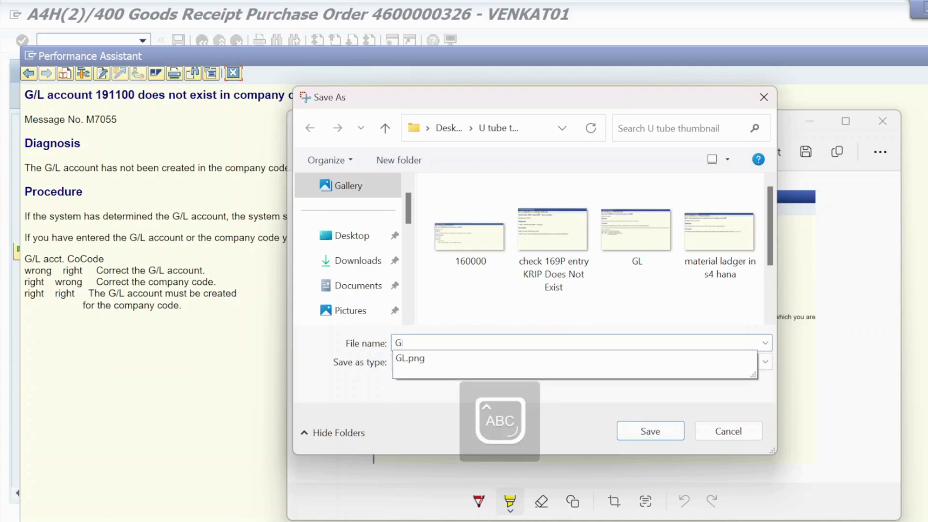
type("L1910")
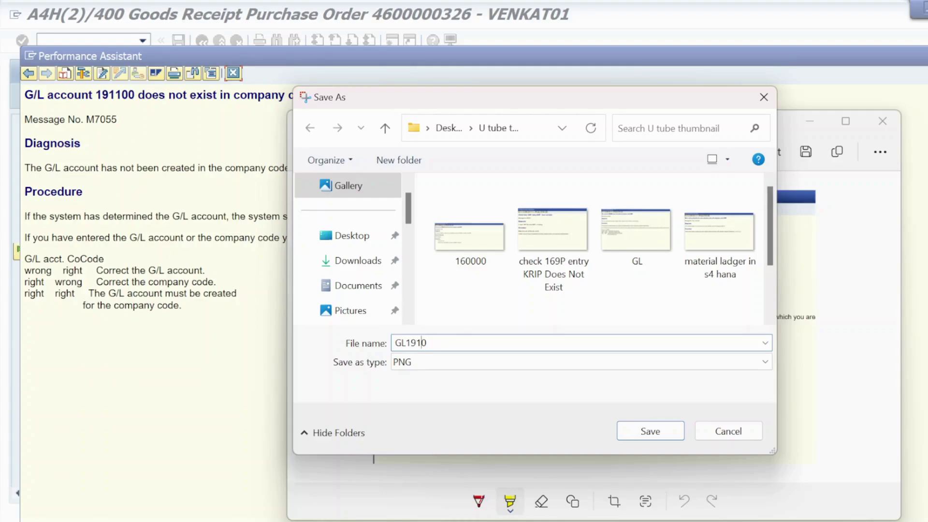
key("Left")
type("10")
left_click(650, 431)
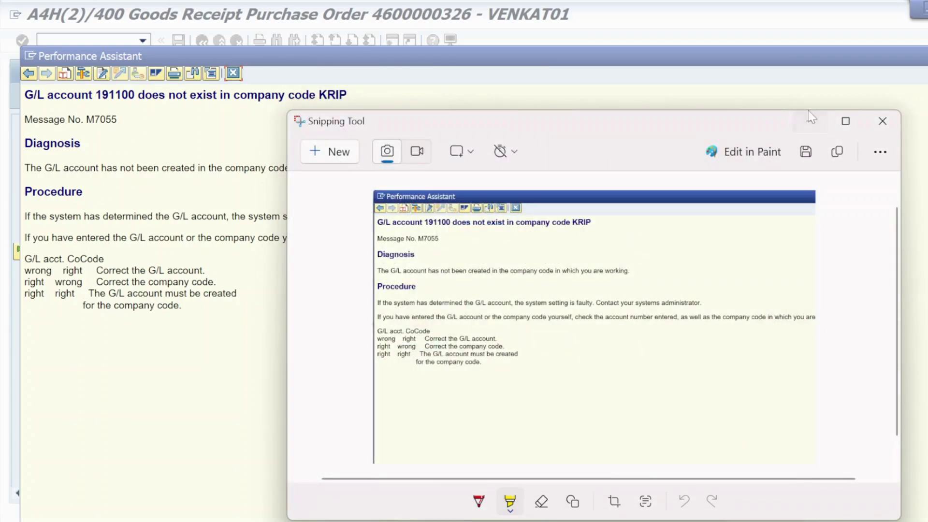
left_click(809, 121)
left_click(233, 73)
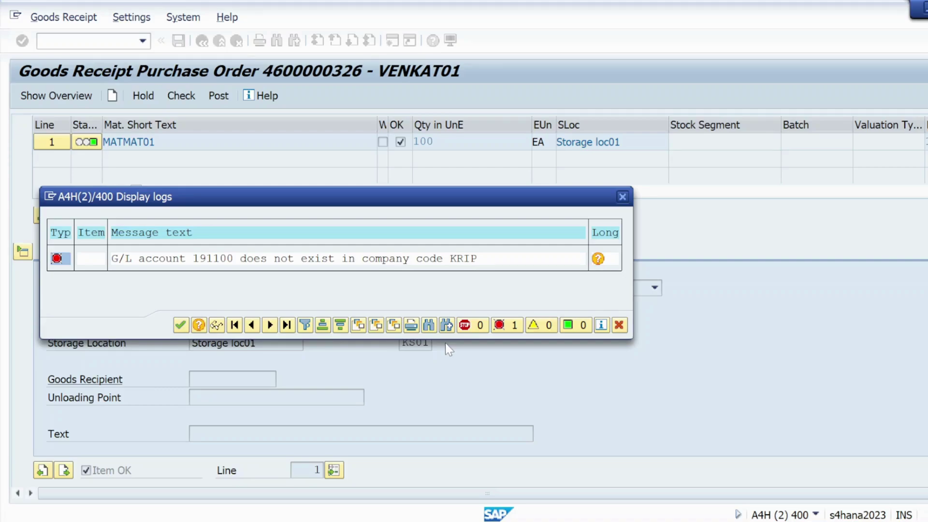
left_click(625, 196)
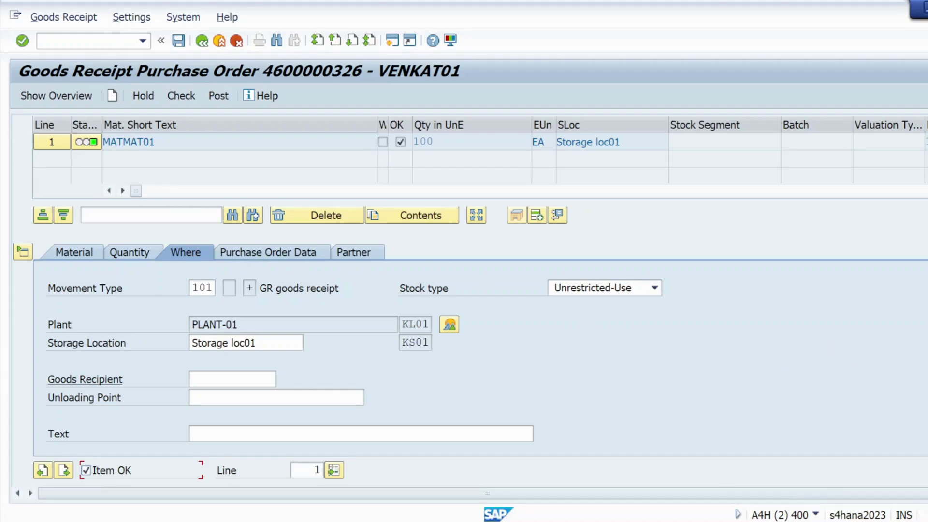
Open FS00 in a new session and select G/L account 191100
key("ctrl+slash")
type("/OFS00")
key("Return")
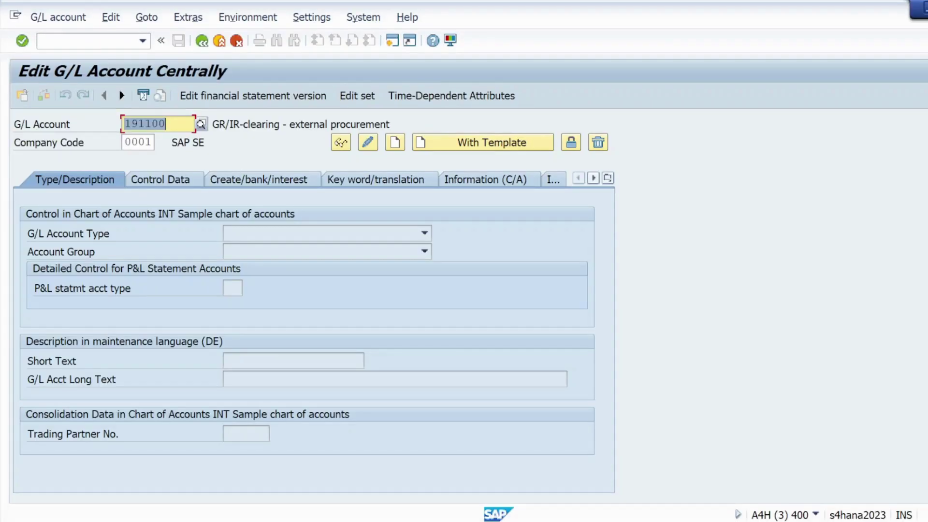
key("End")
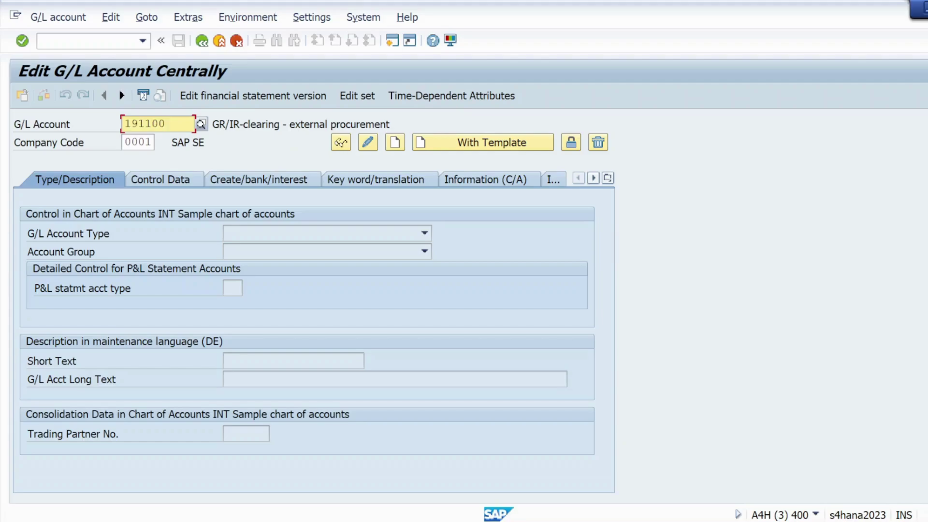
key("BackSpace")
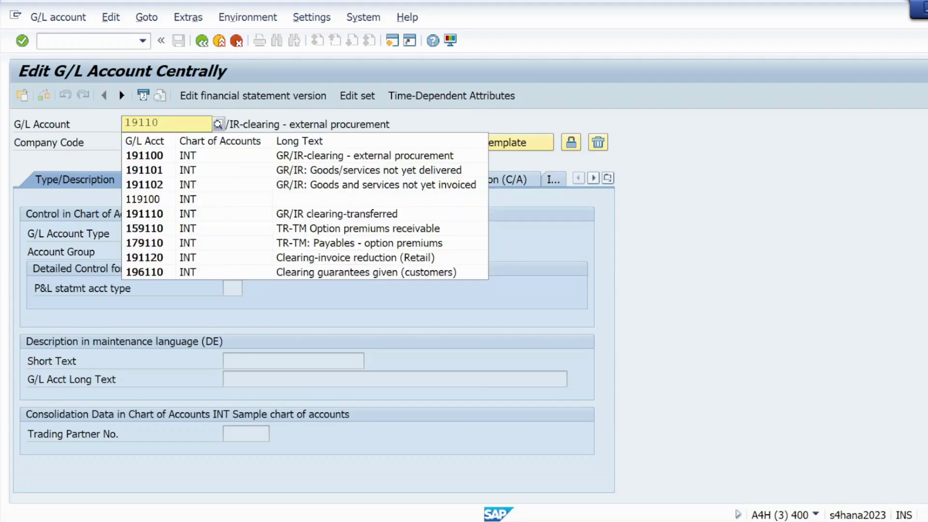
left_click(152, 156)
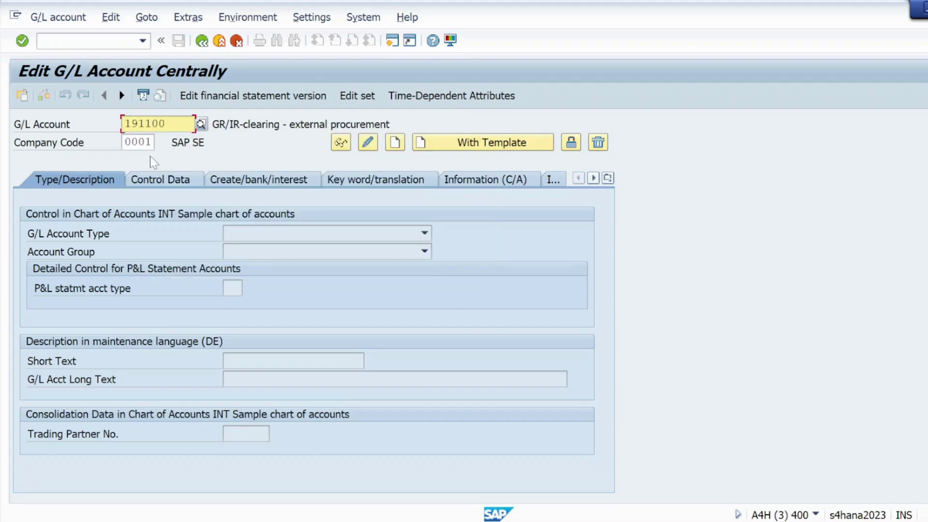
Replace company code 0001 with KRIP for account 191100
left_click(146, 143)
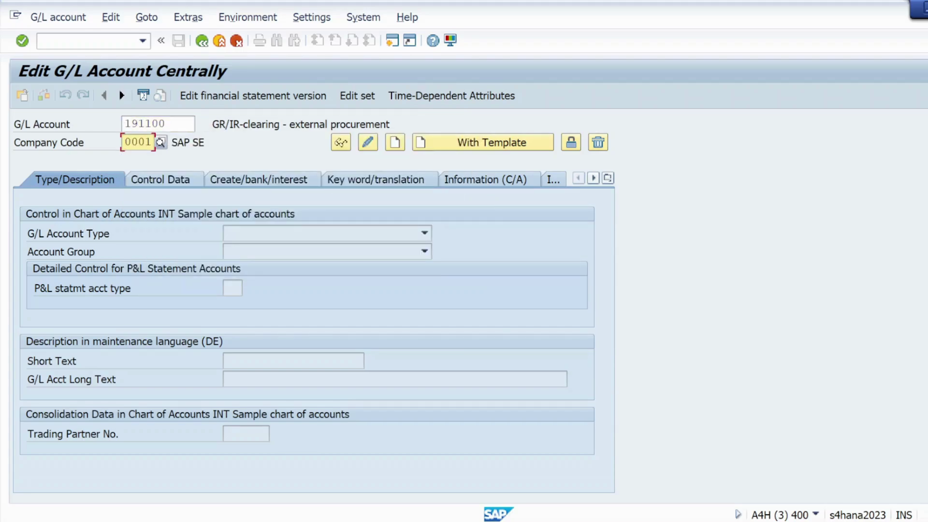
key("BackSpace")
key("BackSpace")
key("BackSpace")
key("Delete")
type("KRI")
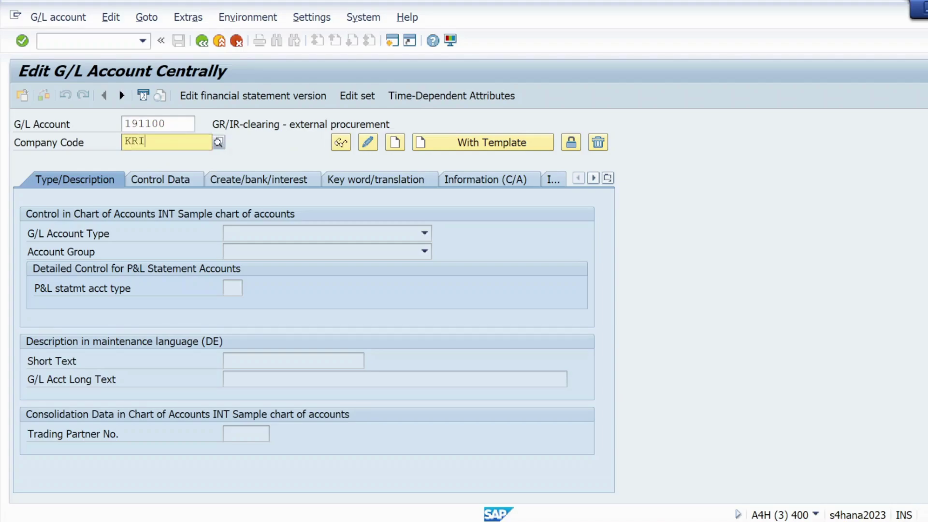
type("P")
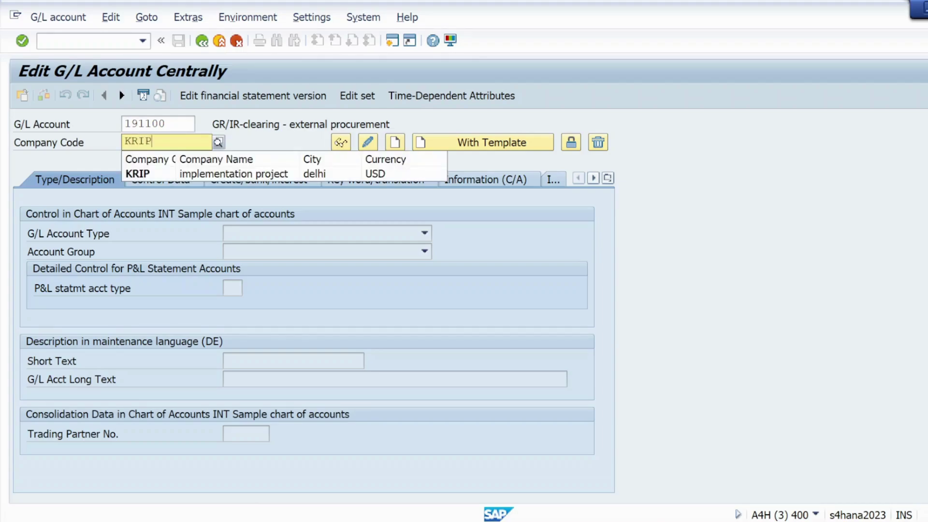
left_click(135, 179)
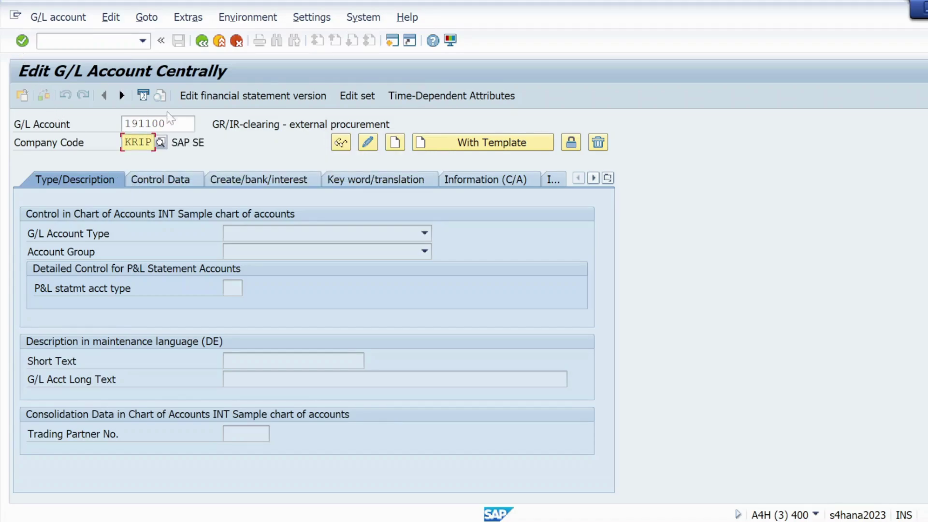
Start creating account 191100 in KRIP and confirm USD currency on the Control Data tab
left_click(395, 143)
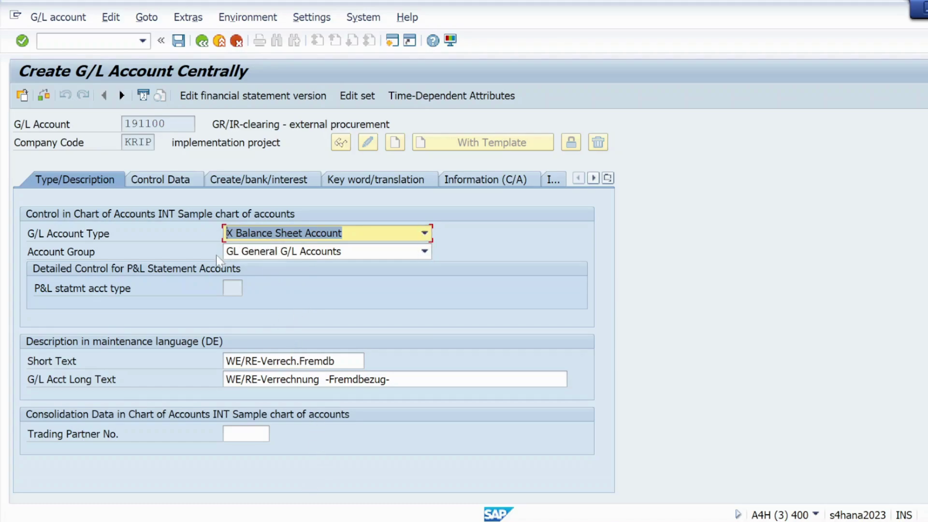
left_click(156, 187)
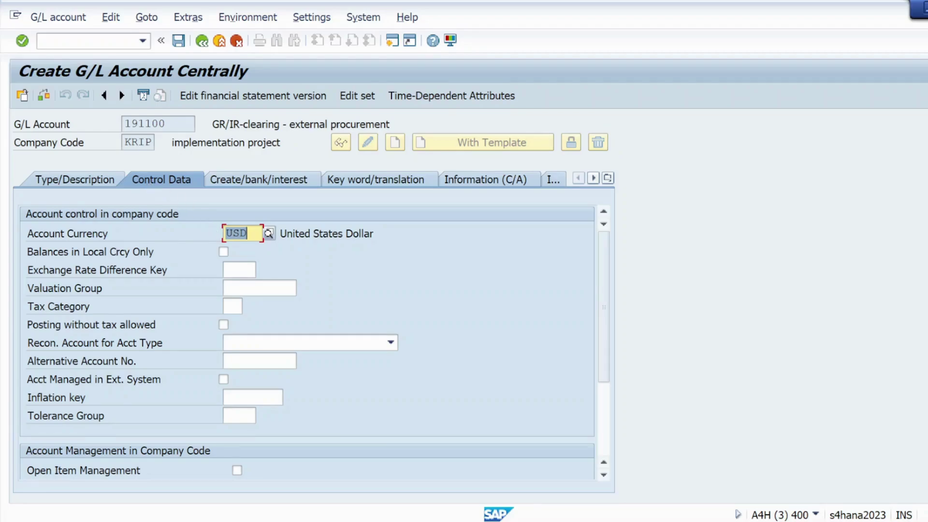
key("End")
Tick Balances in Local Crcy Only, set tax category '*', and enable open item management
left_click(224, 252)
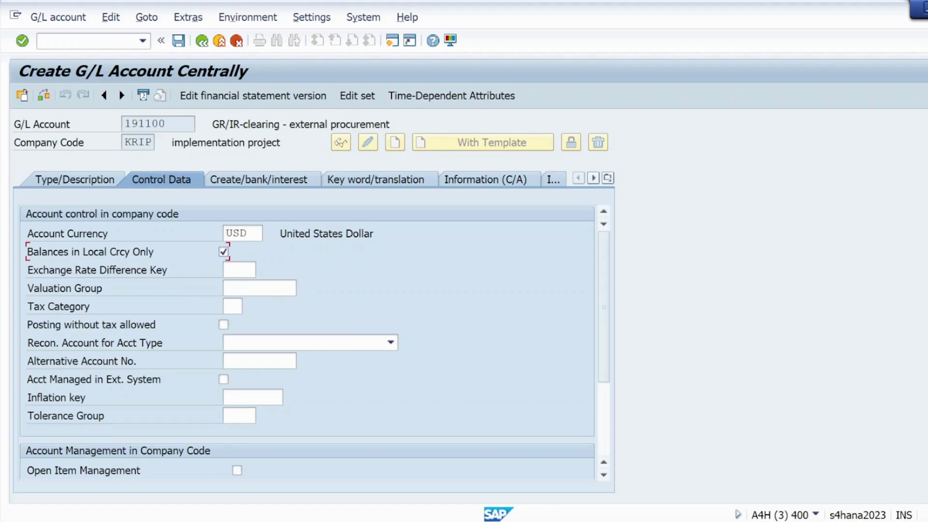
left_click(232, 306)
left_click(251, 308)
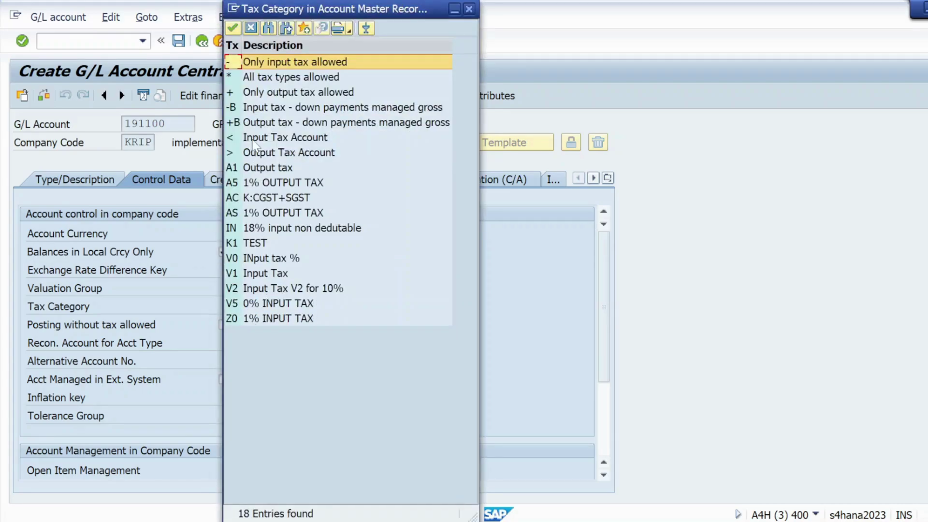
double_click(280, 78)
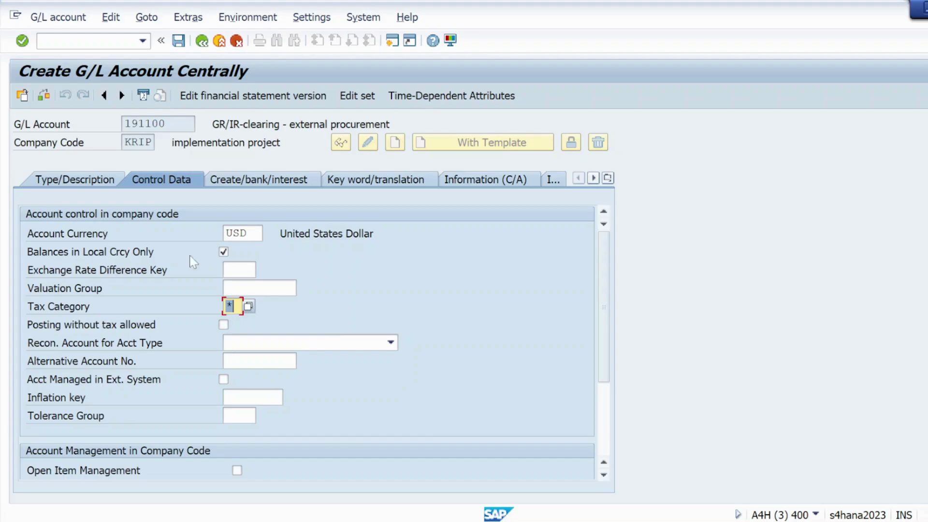
left_click(237, 470)
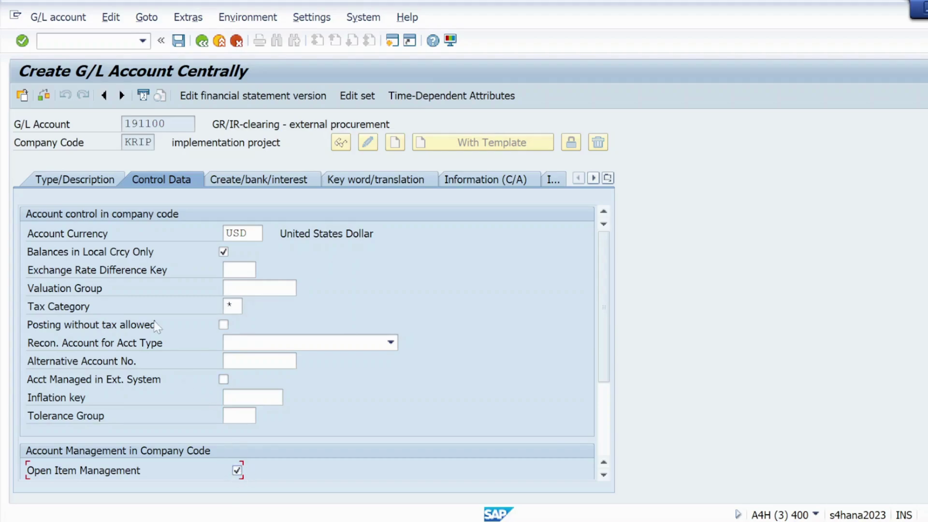
left_click(27, 42)
left_click(249, 185)
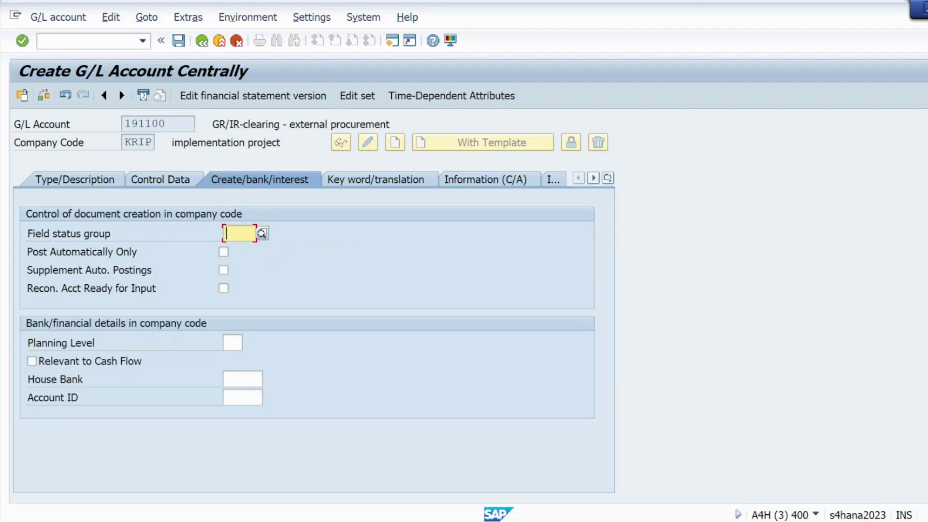
Assign field status group G045, tick Post Automatically Only, and confirm the entries
left_click(262, 234)
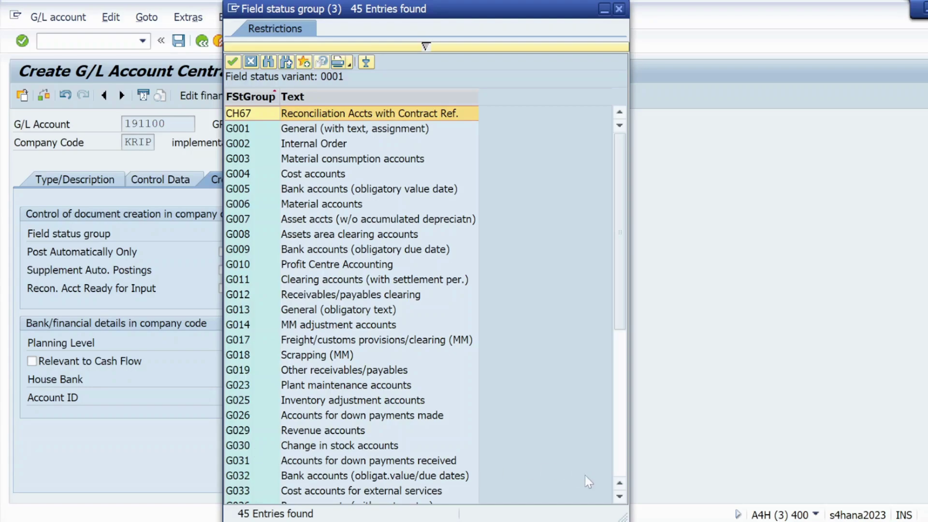
left_click(619, 497)
left_click(619, 496)
left_click(619, 496)
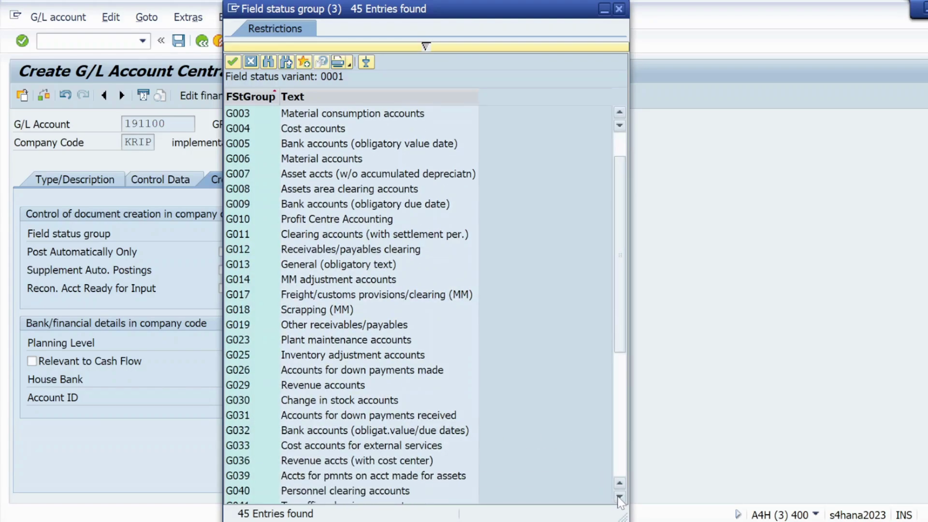
left_click(620, 497)
left_click(619, 496)
left_click(619, 496)
left_click(620, 497)
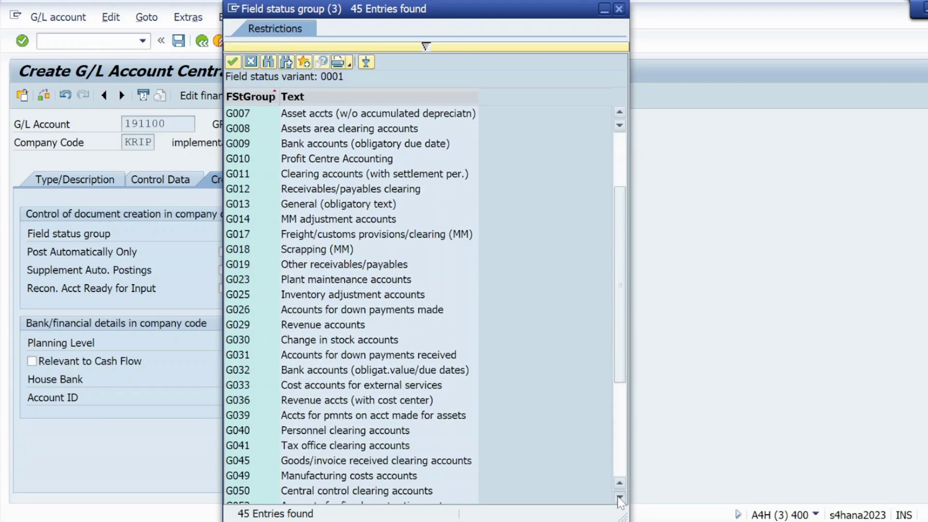
double_click(362, 461)
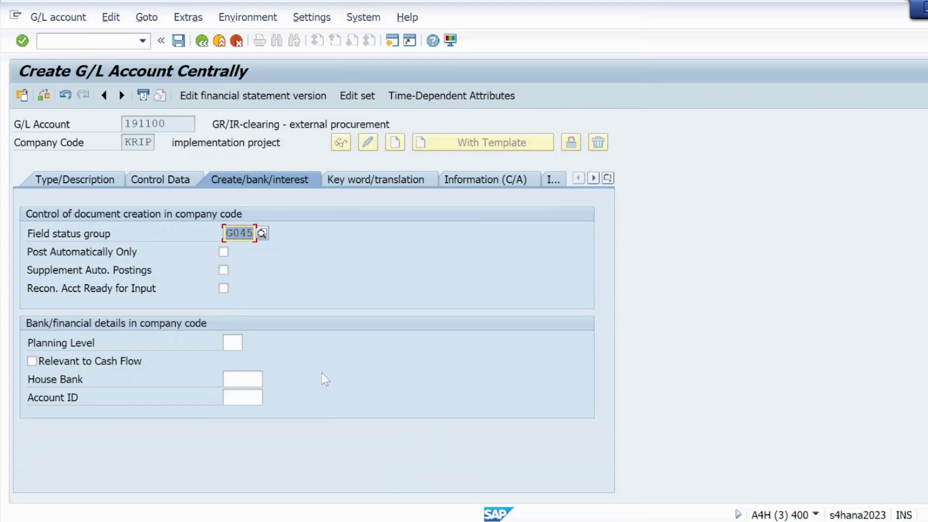
left_click(223, 252)
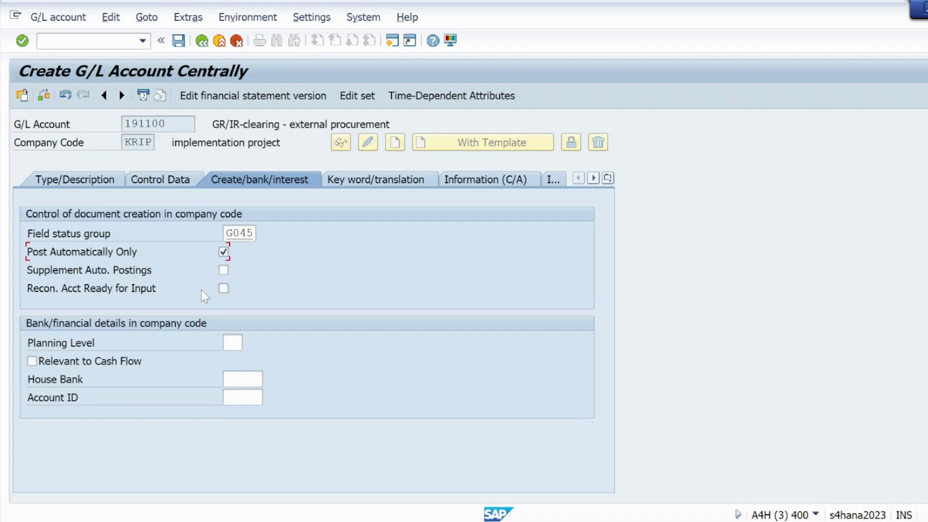
left_click(25, 48)
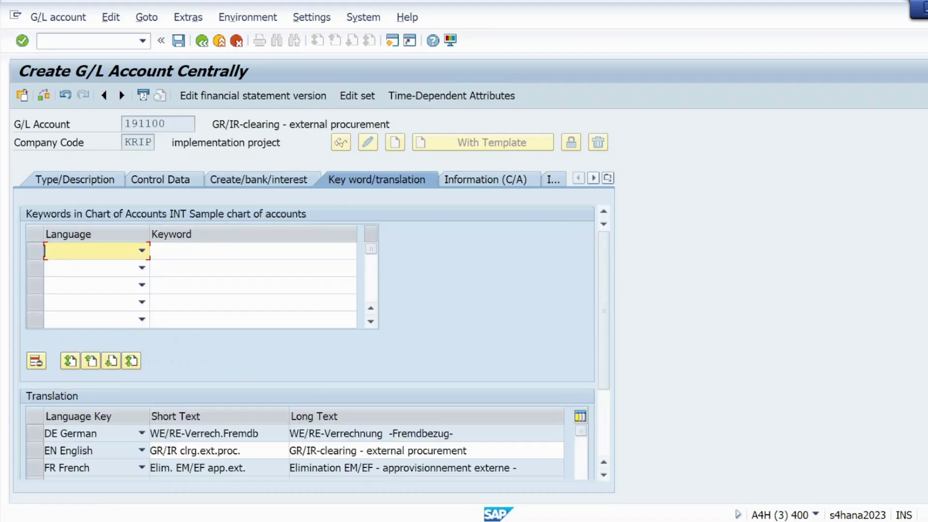
Save the new G/L account 191100 and return to the goods receipt window
left_click(178, 42)
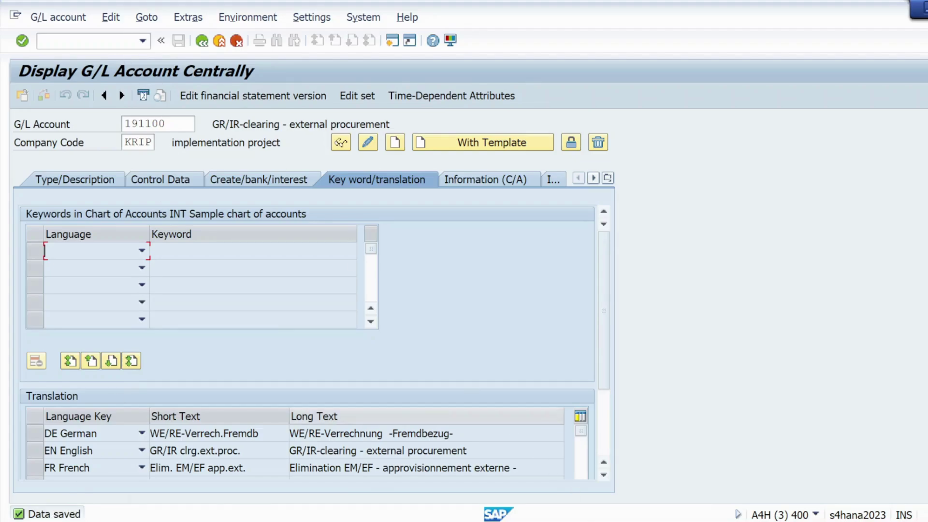
mouse_move(473, 521)
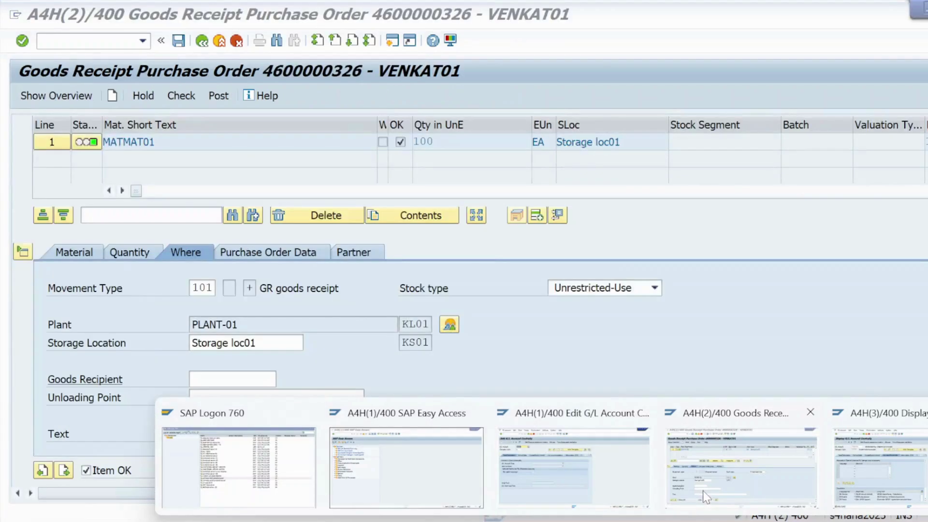
left_click(702, 491)
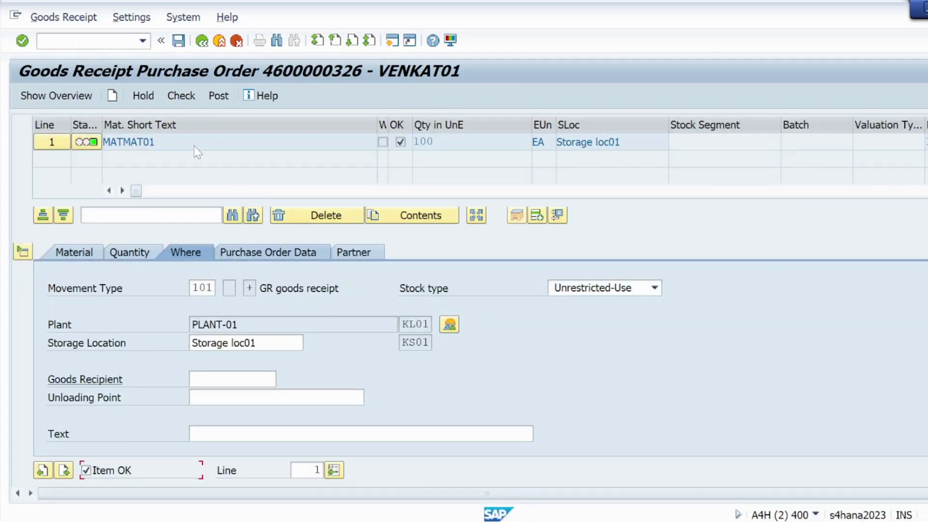
Check and post the goods receipt as material document 2100094, viewing its confirmation details
left_click(190, 106)
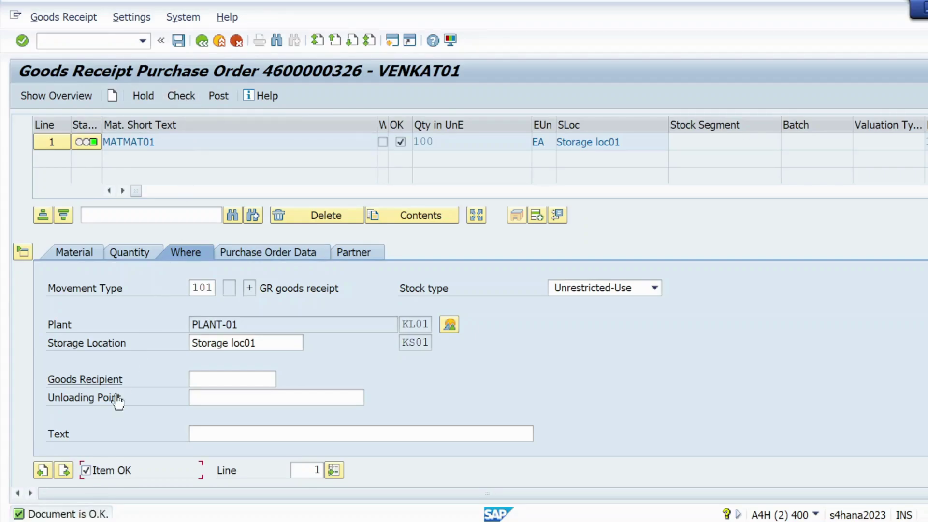
left_click(218, 99)
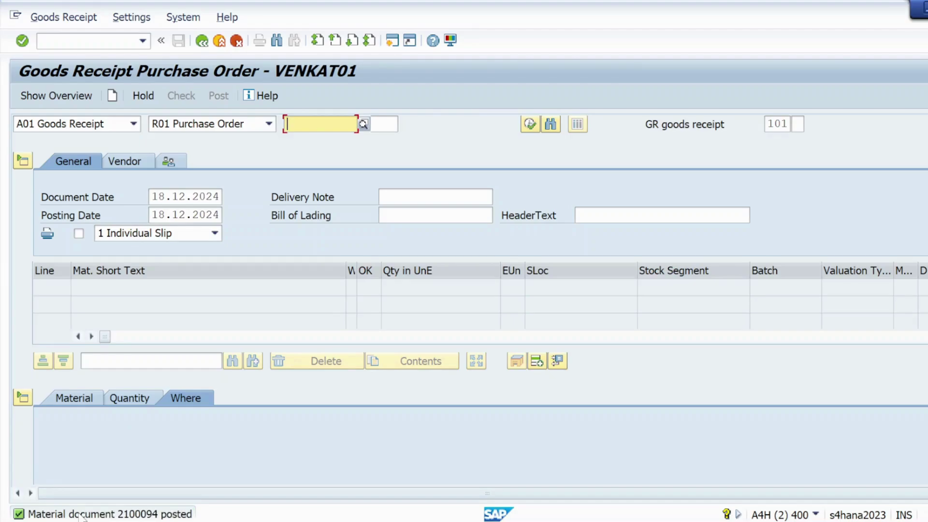
double_click(81, 514)
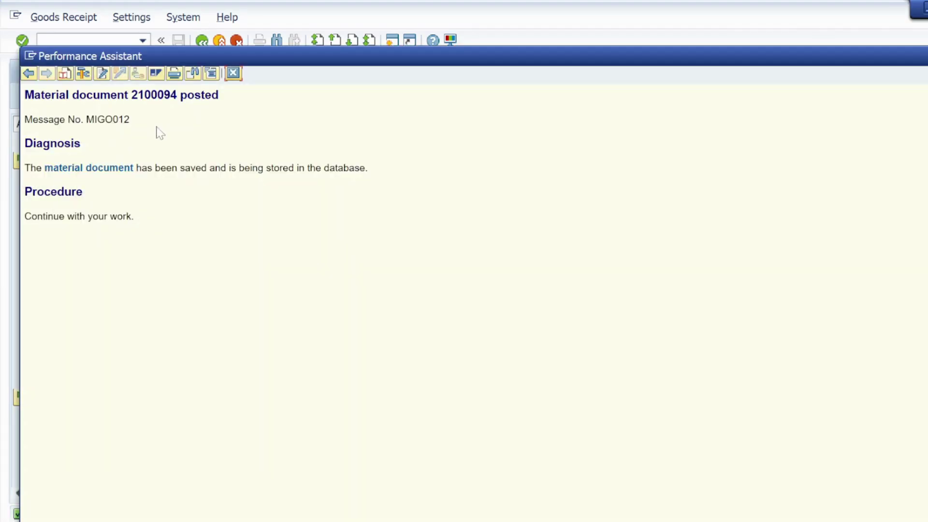
left_click(236, 75)
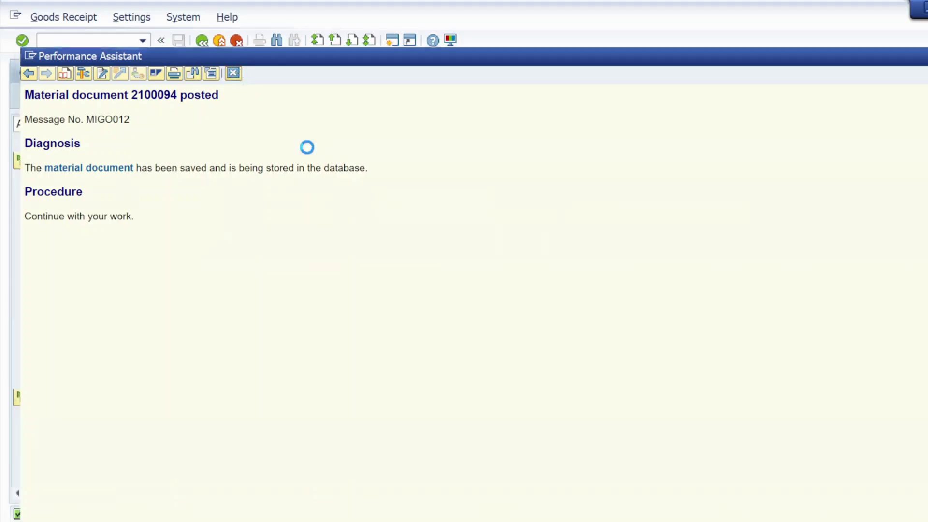